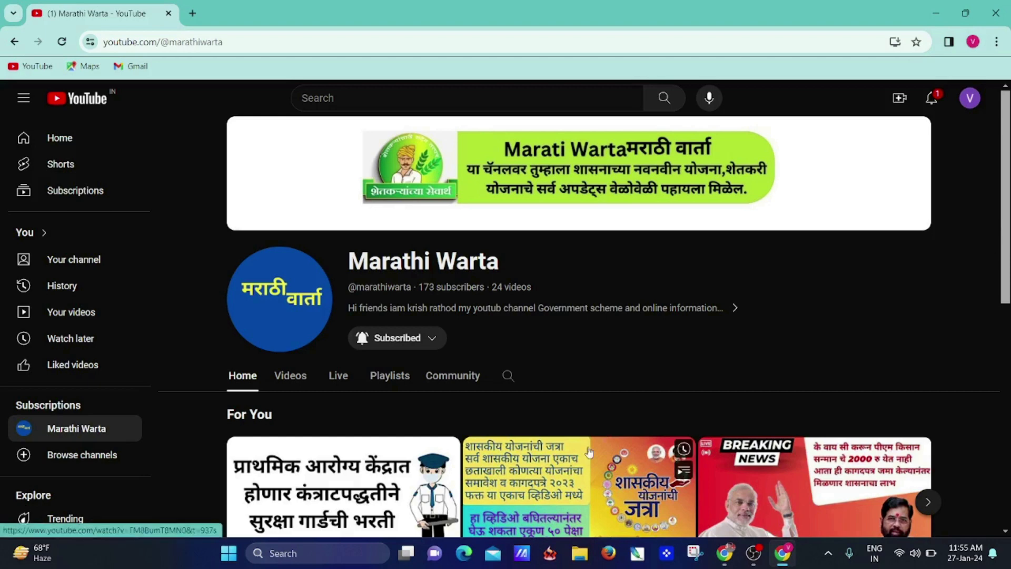
pyautogui.click(440, 340)
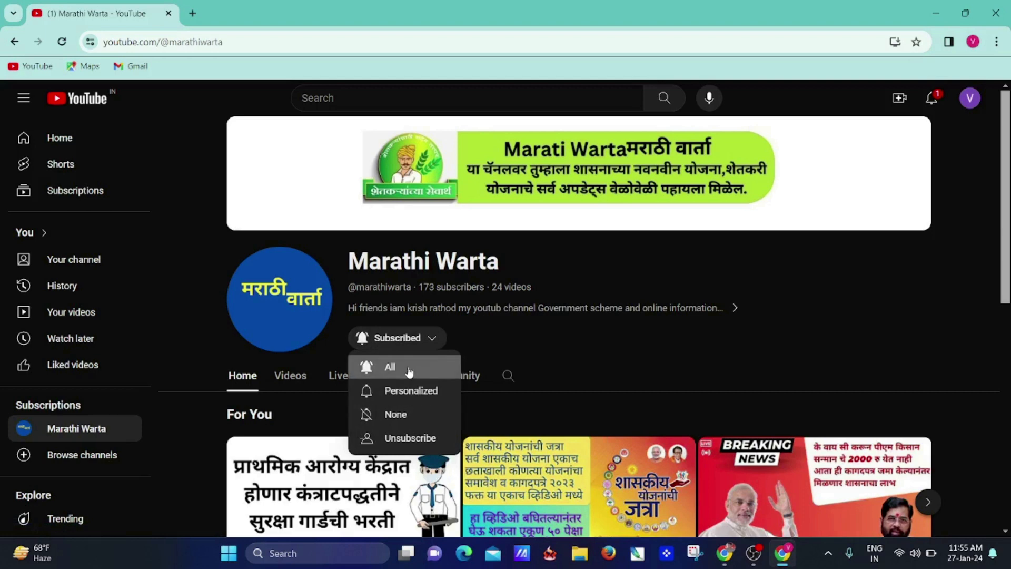
pyautogui.click(573, 340)
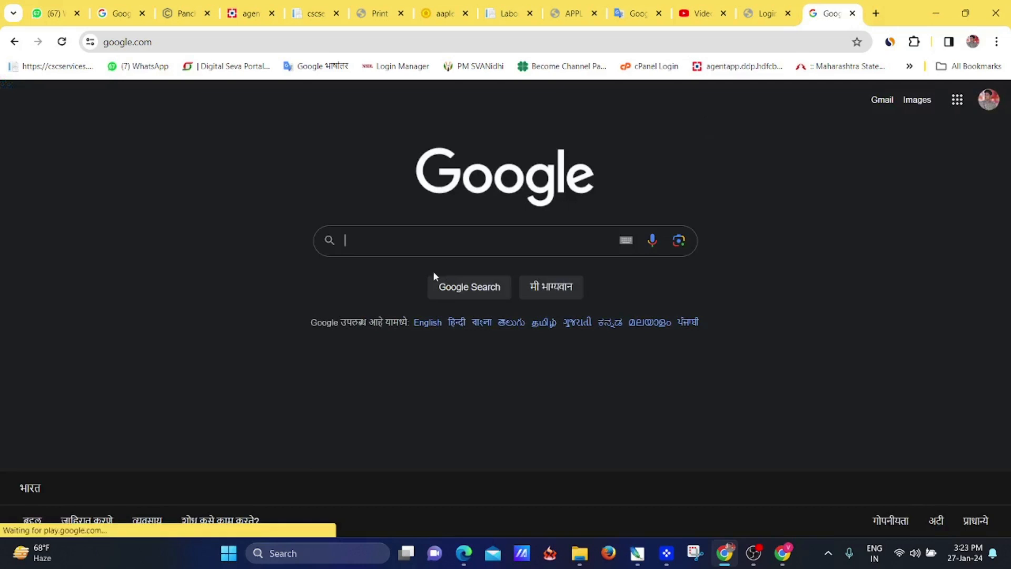
# Step: Search Google for "udyam registration" and open the official udyamregistration.gov.in result
pyautogui.click(425, 246)
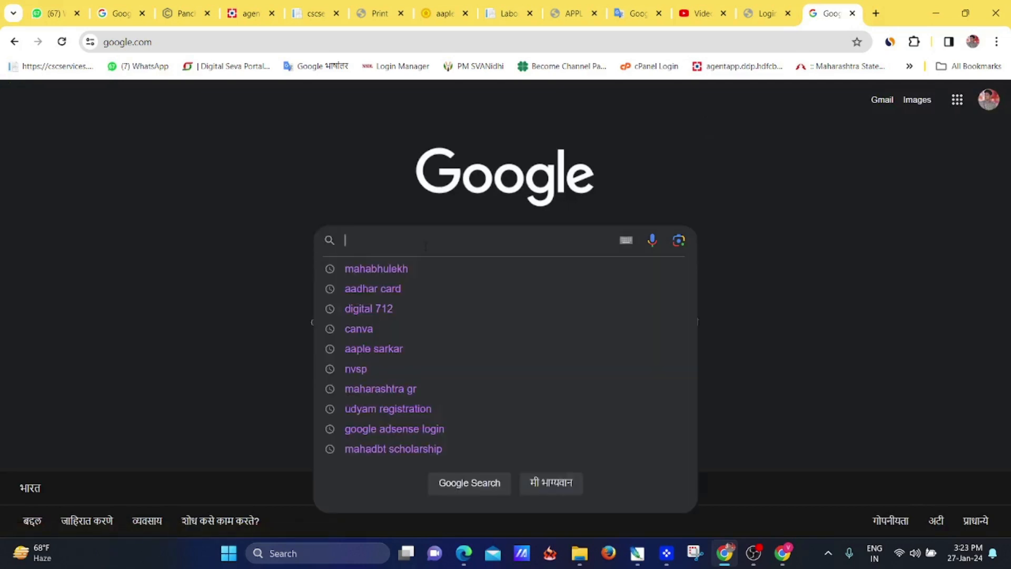
pyautogui.write('udyam')
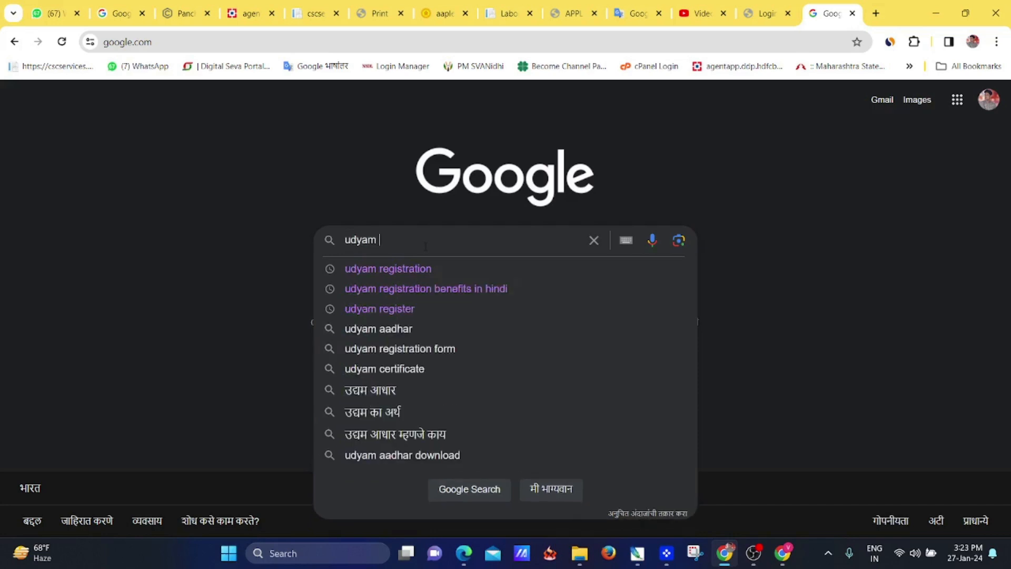
pyautogui.click(459, 268)
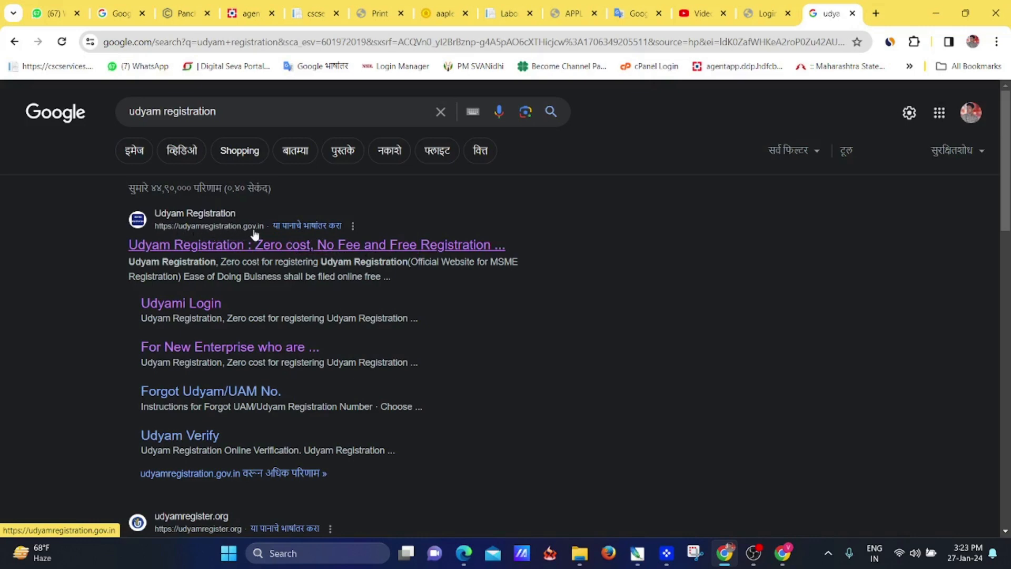
pyautogui.click(301, 248)
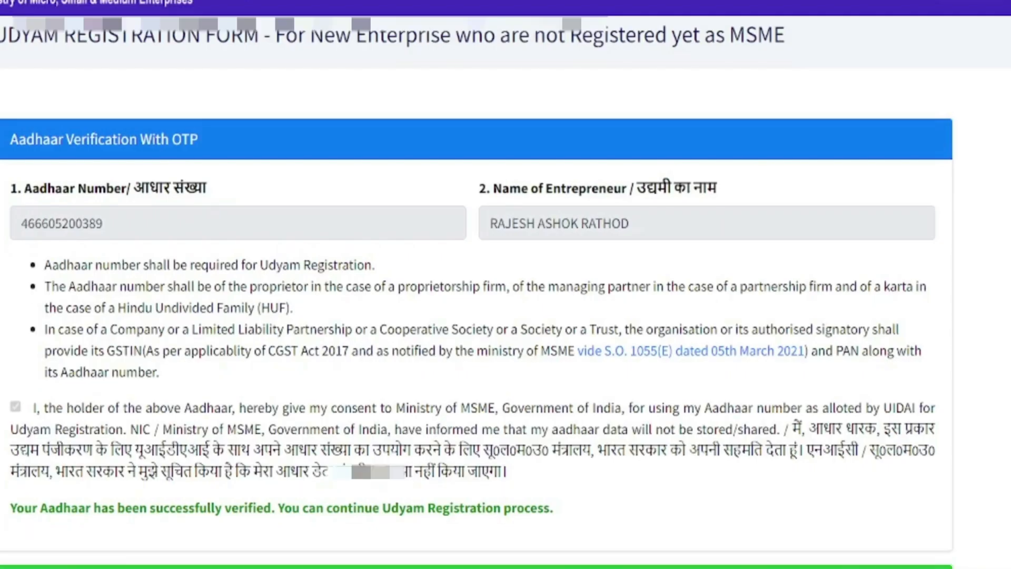
# Step: Go past the completed Aadhaar and PAN verification sections and answer No to the question about having a GSTIN
pyautogui.scroll(-3, 151, 427)
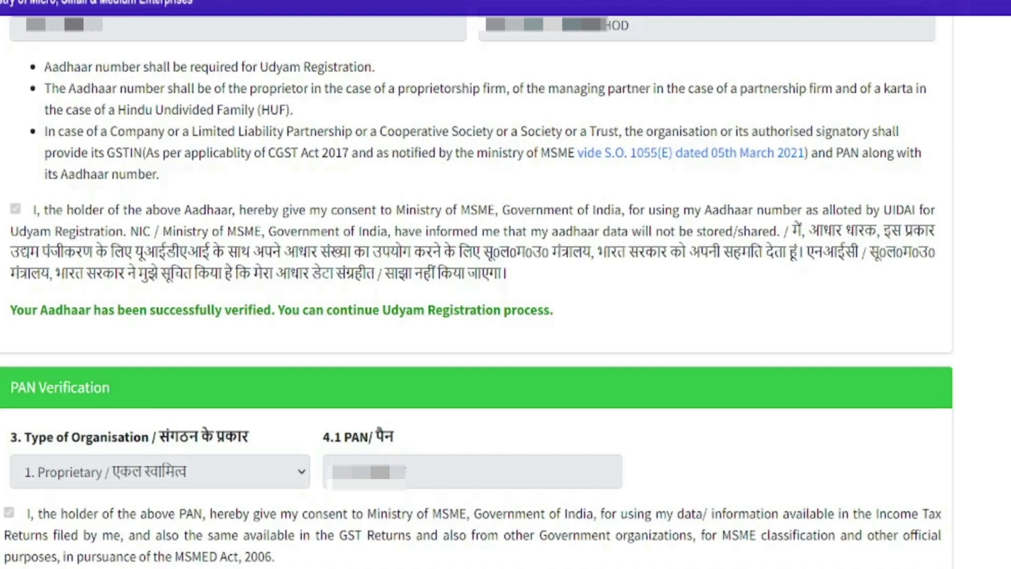
pyautogui.scroll(-6, 477, 292)
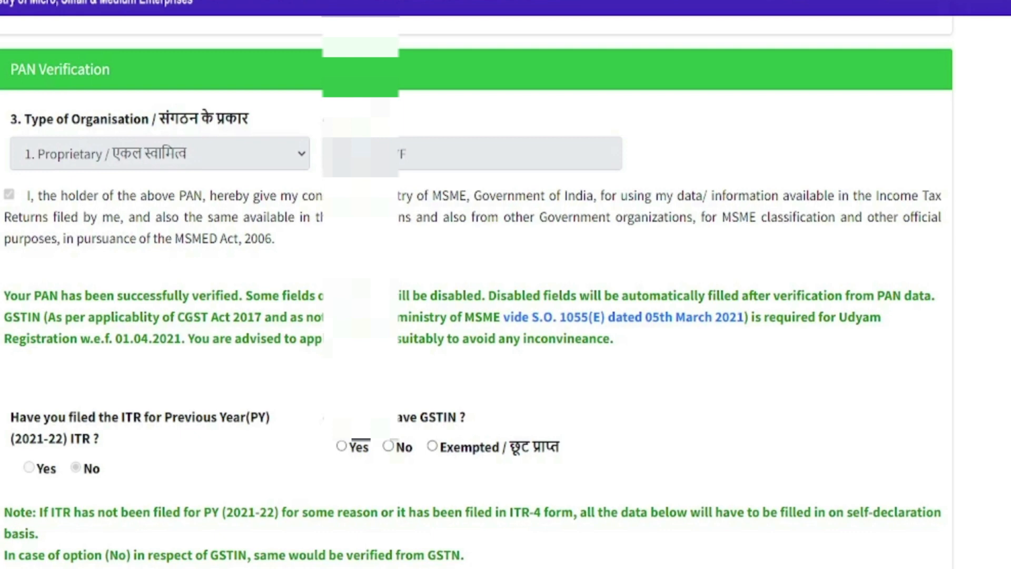
pyautogui.scroll(-6, 185, 150)
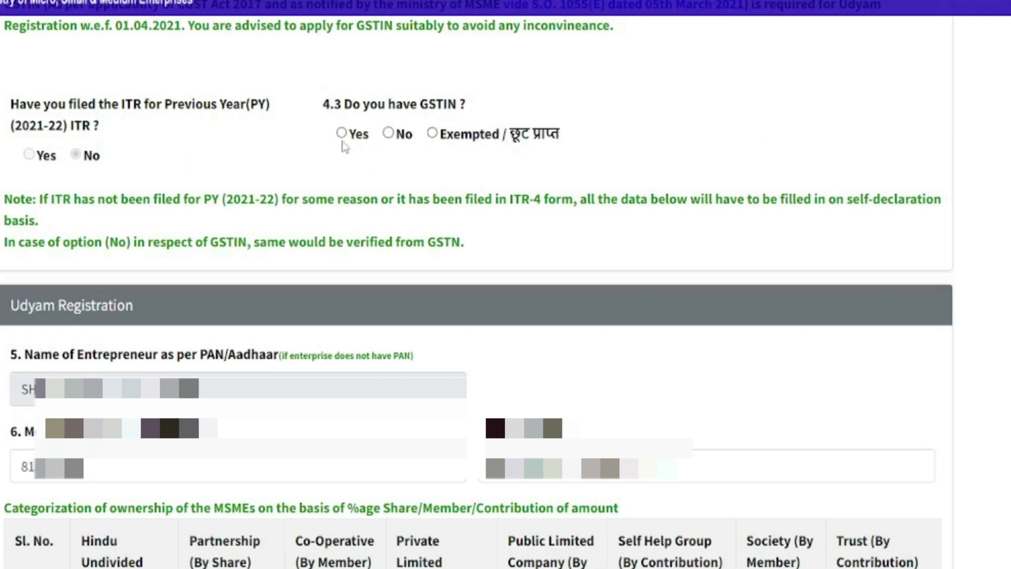
pyautogui.click(388, 132)
# Step: Review the contact details, ownership categorization table, social category, gender, disability status, enterprise name and plant location sections of the form
pyautogui.scroll(-4, 165, 163)
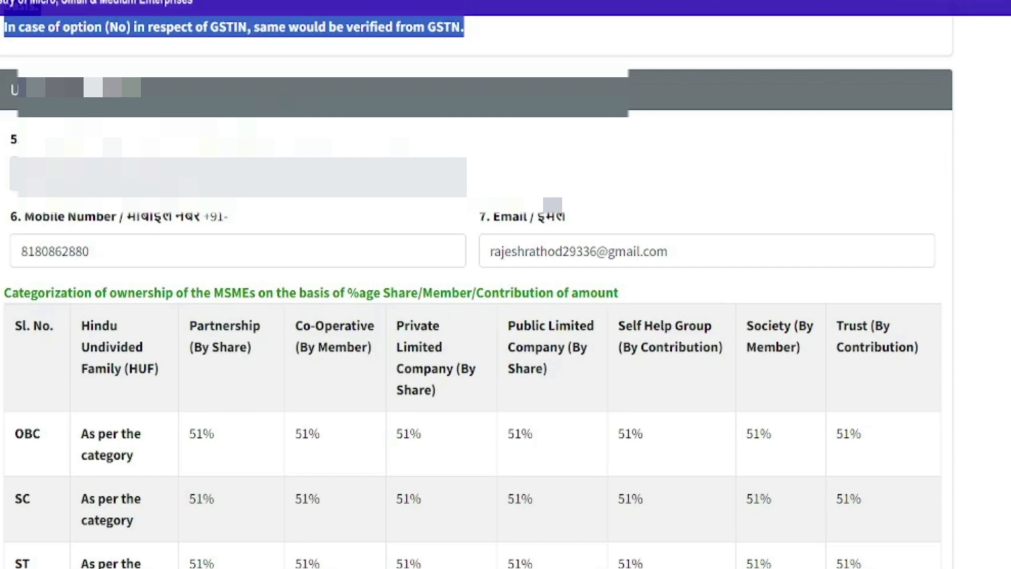
pyautogui.scroll(-1, 477, 285)
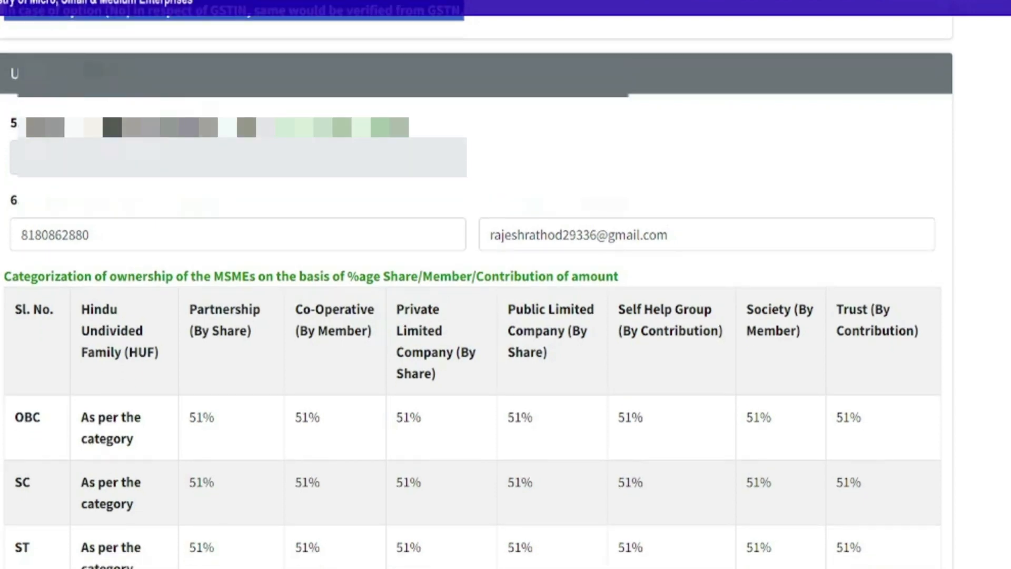
pyautogui.scroll(-3, 477, 284)
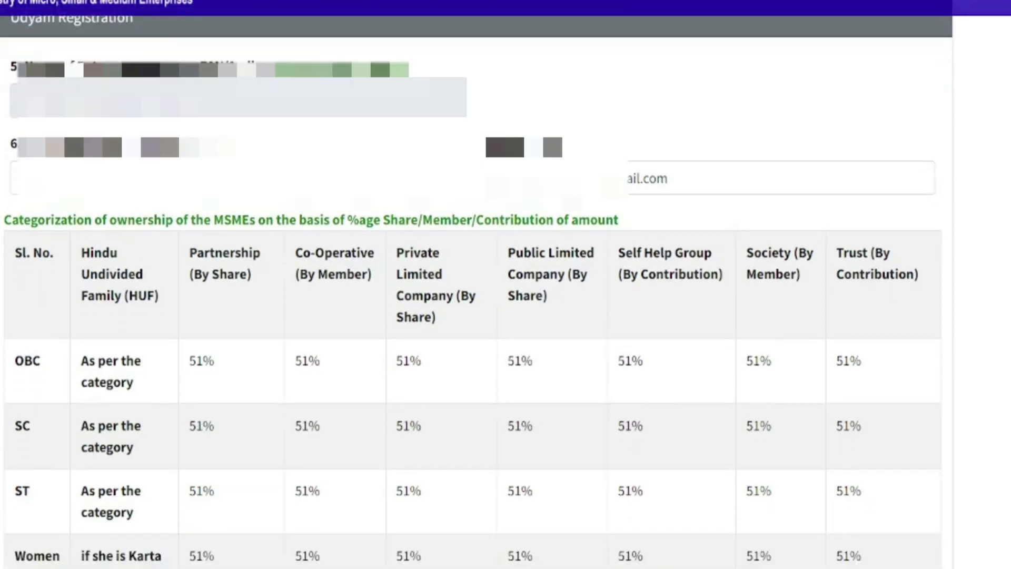
pyautogui.scroll(2, 477, 284)
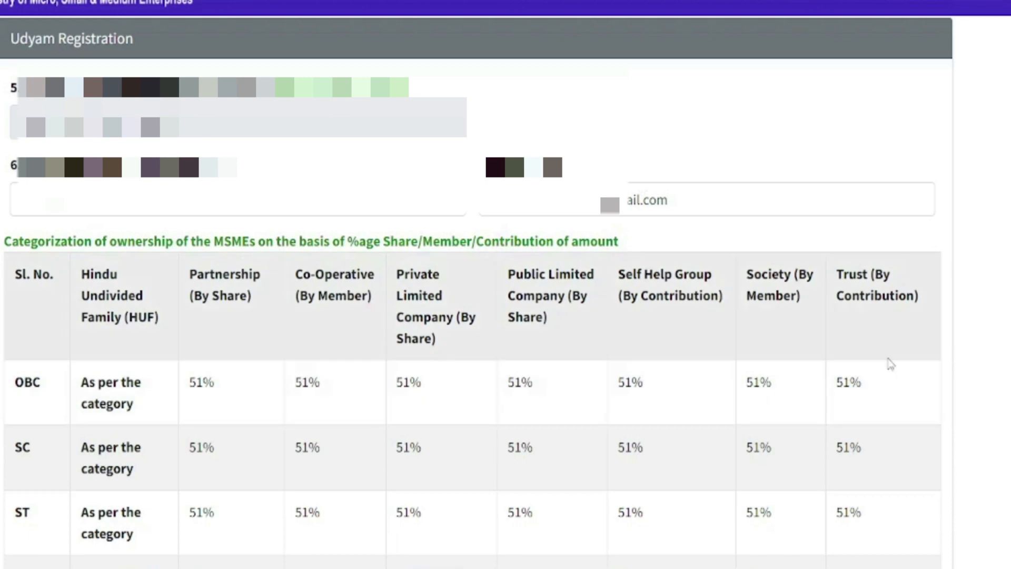
pyautogui.scroll(-2, 474, 285)
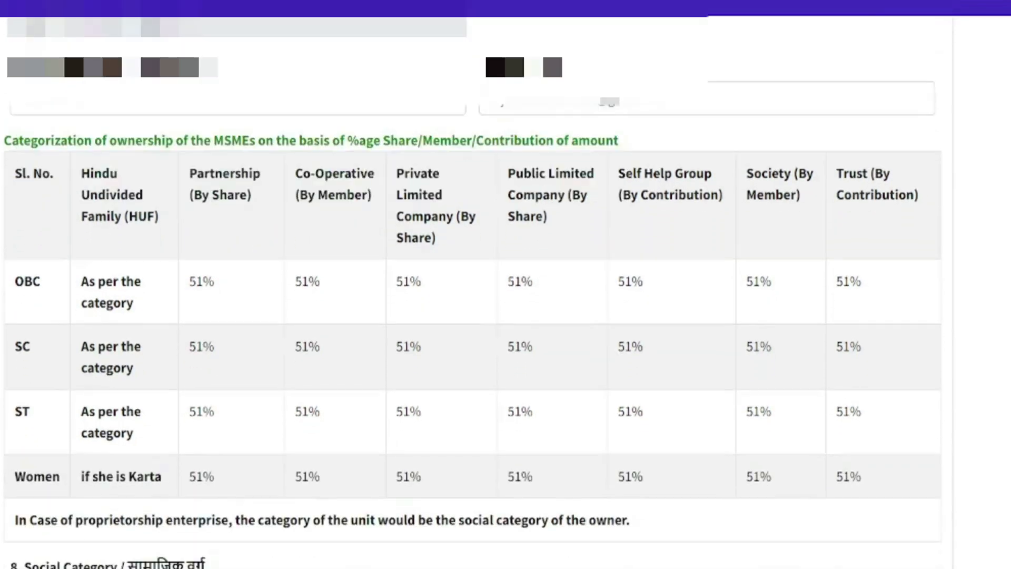
pyautogui.scroll(-1, 474, 284)
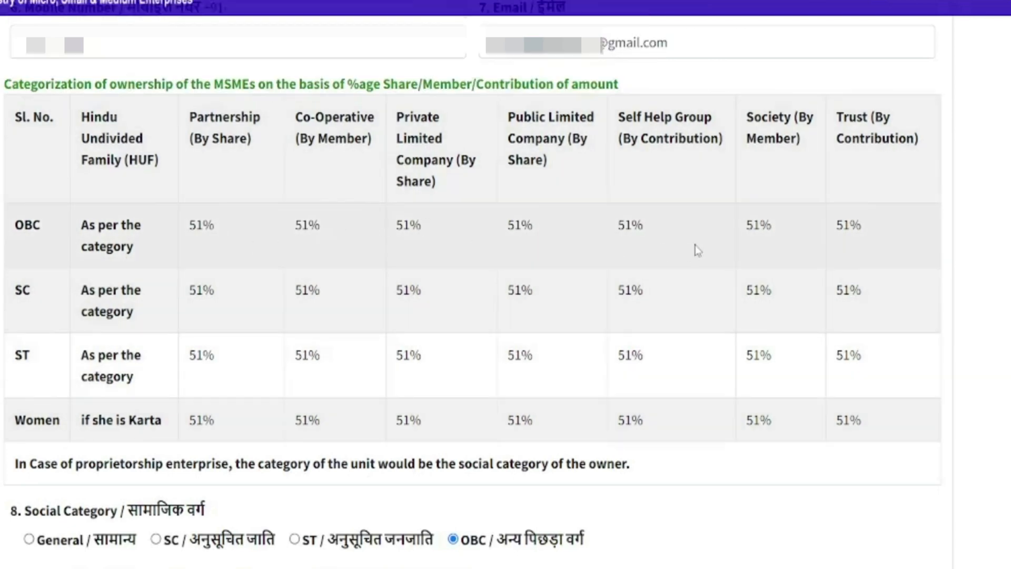
pyautogui.scroll(-5, 658, 121)
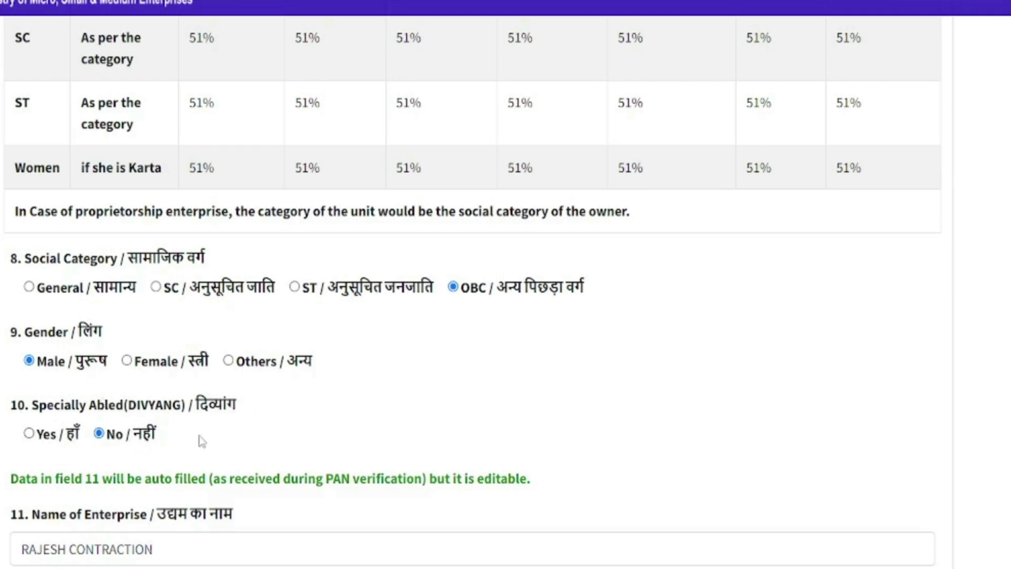
pyautogui.scroll(-8, 247, 84)
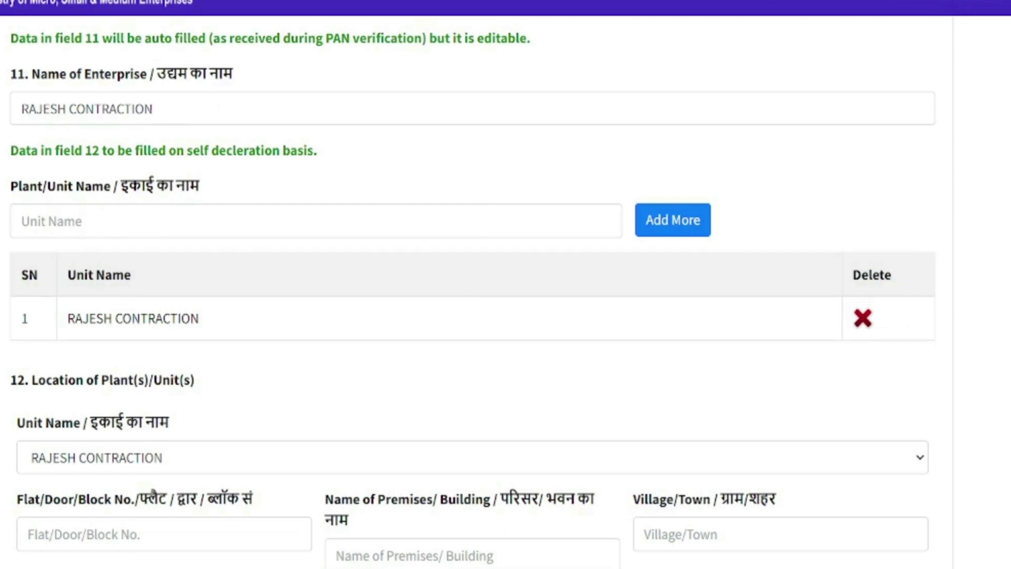
pyautogui.scroll(-6, 138, 86)
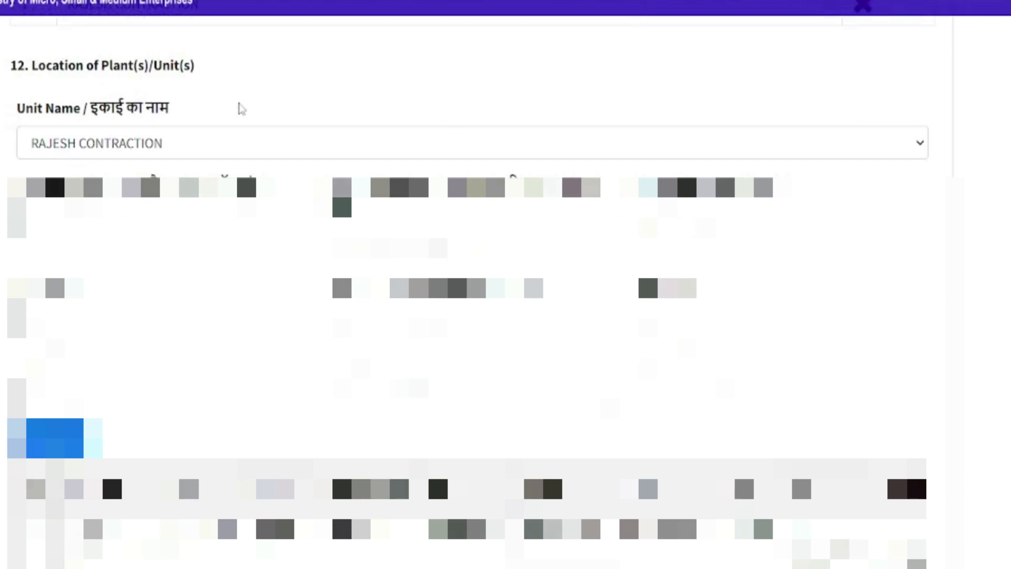
pyautogui.scroll(-5, 237, 106)
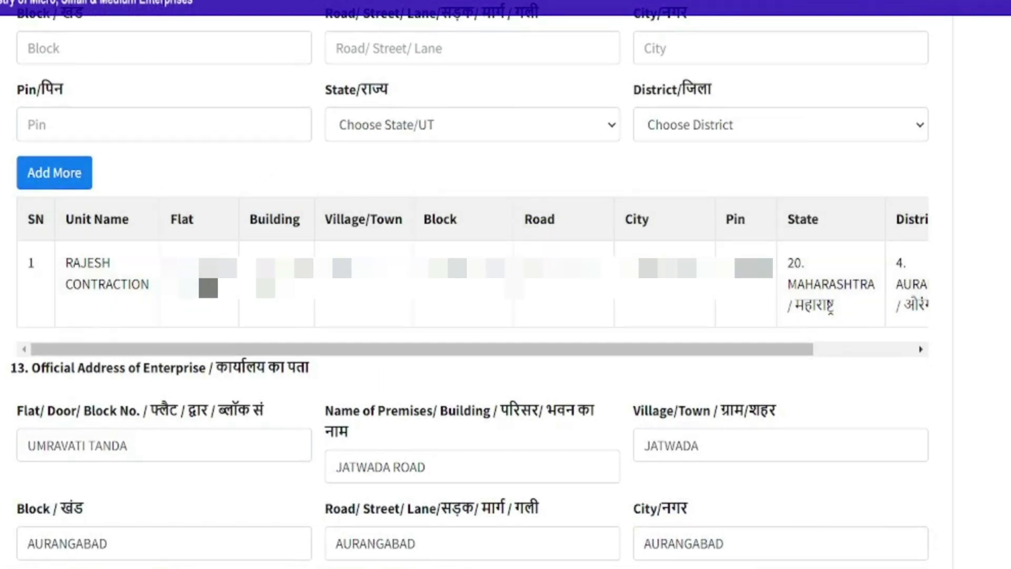
# Step: Open the latitude and longitude map for the enterprise's official address and look over its instructions and coordinate fields
pyautogui.scroll(-5, 474, 284)
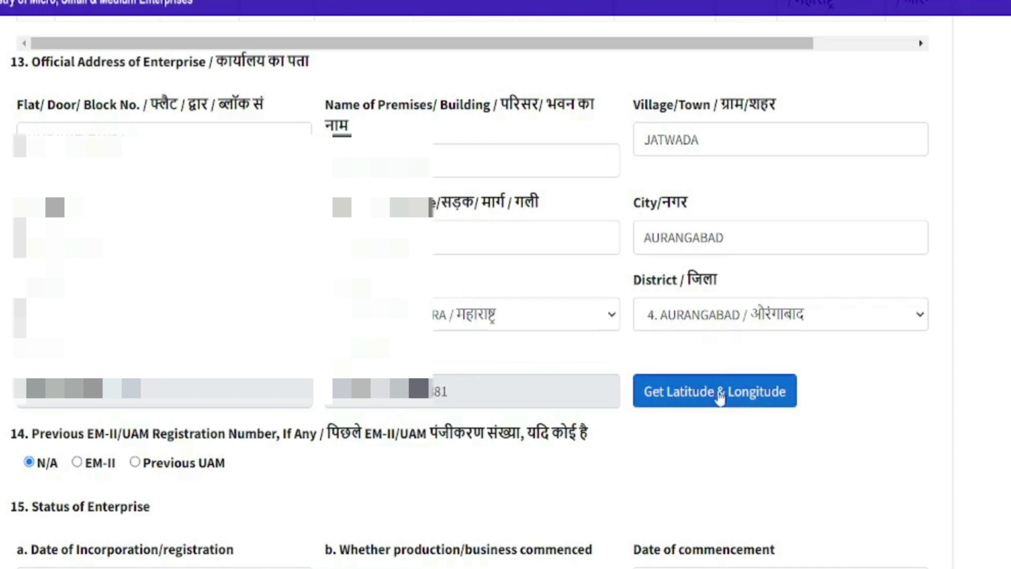
pyautogui.click(744, 403)
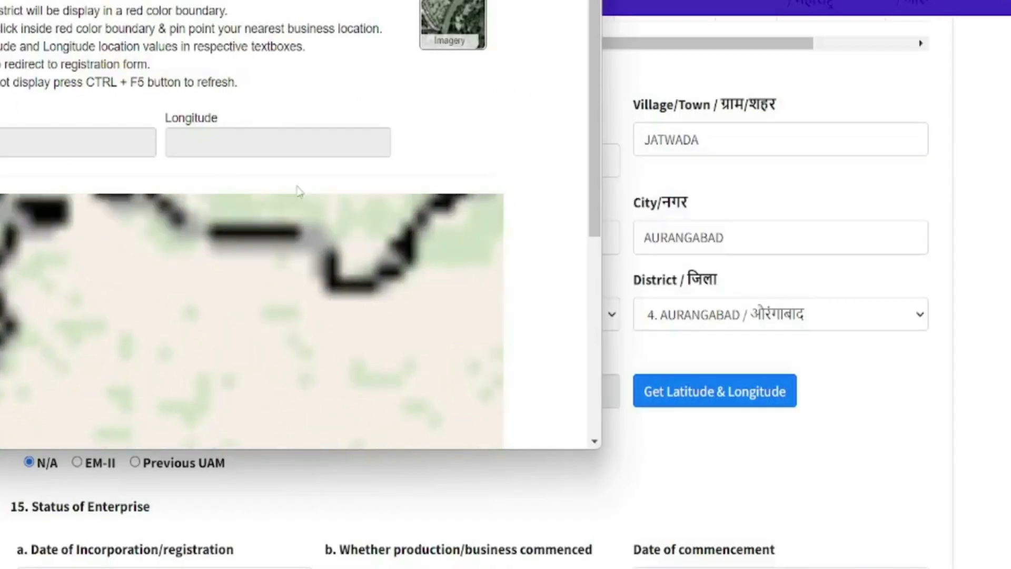
pyautogui.moveTo(594, 88); pyautogui.dragTo(608, 230)
pyautogui.scroll(3, 244, 221)
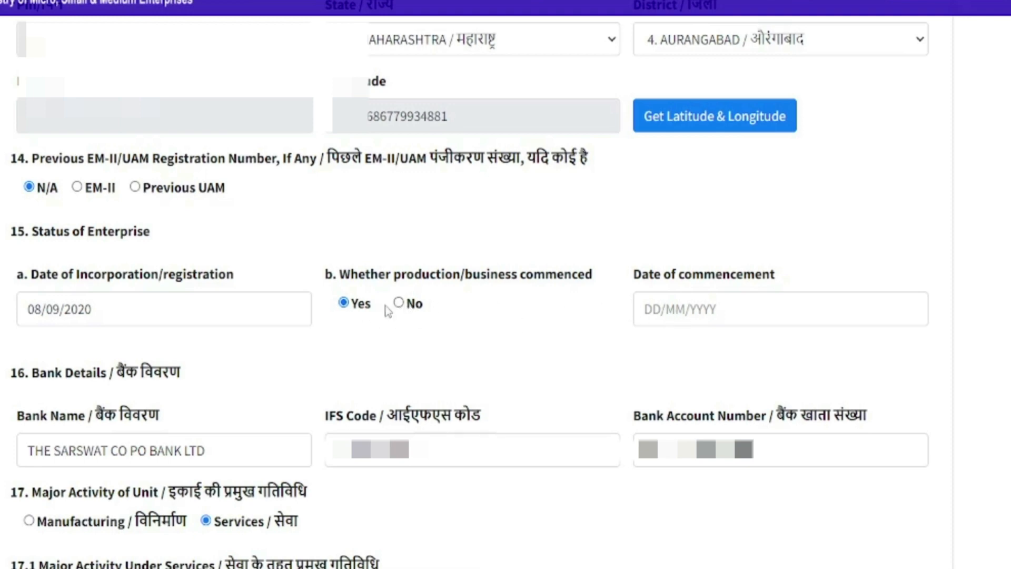
# Step: Enter 08/09/2020 as the date of commencement and check the bank name, IFS code and account number fields
pyautogui.click(727, 317)
pyautogui.write('08/09/2020')
pyautogui.press('Tab')
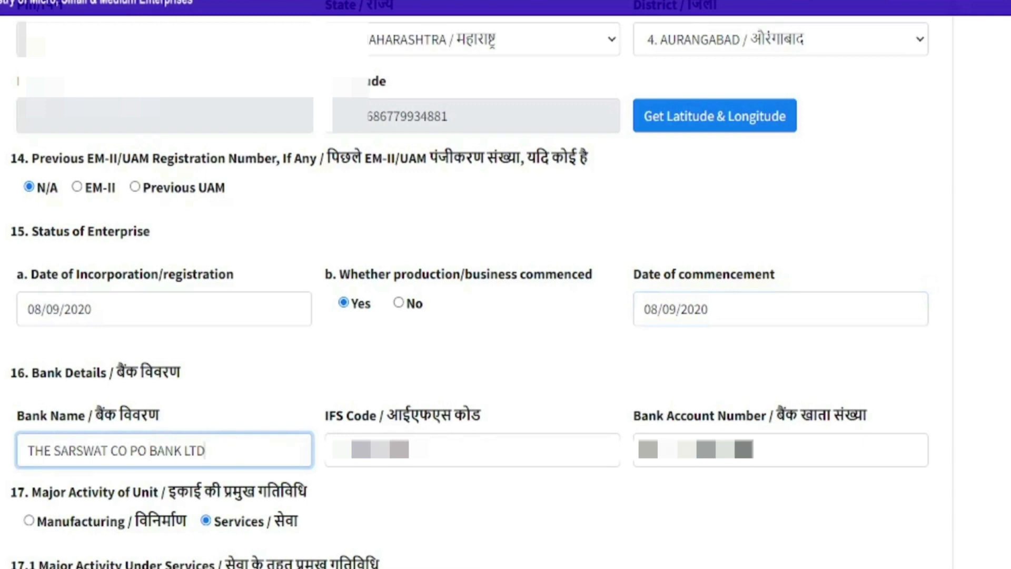
pyautogui.scroll(-5, 474, 292)
pyautogui.scroll(2, 474, 293)
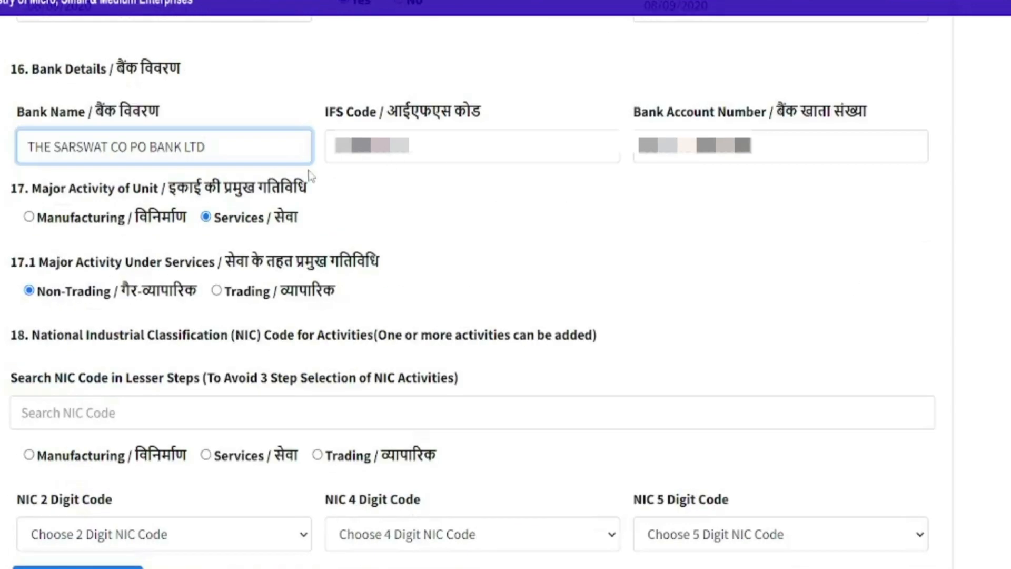
pyautogui.click(482, 155)
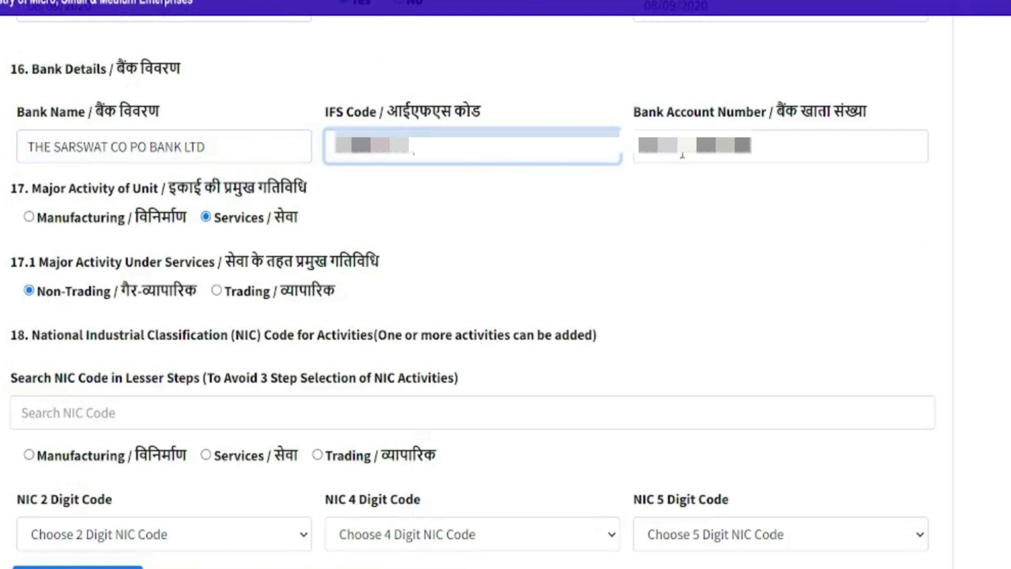
pyautogui.press('Tab')
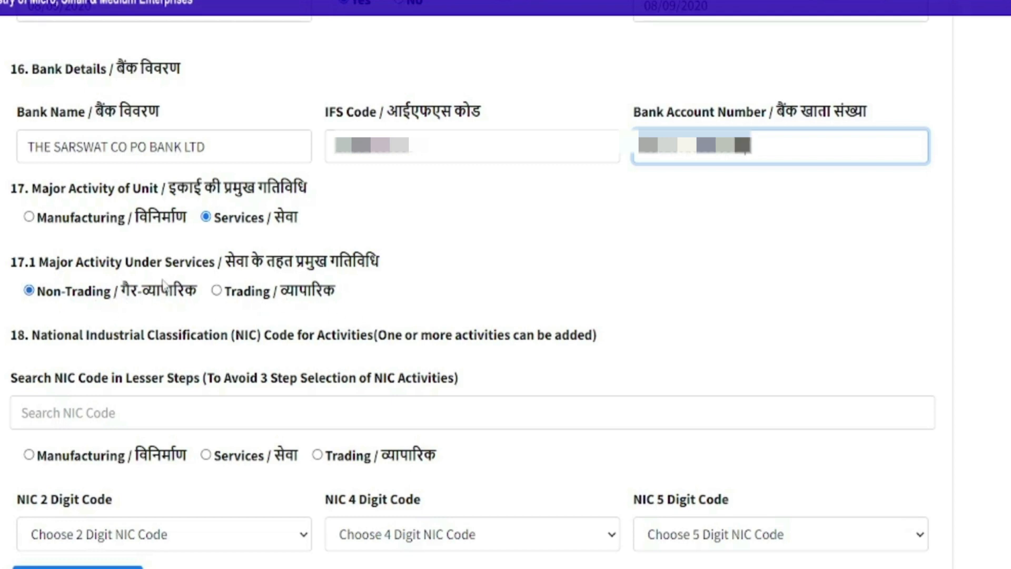
# Step: Search the NIC codes for "contra" in the activity classification section and dismiss the suggestions
pyautogui.scroll(-5, 160, 376)
pyautogui.click(83, 174)
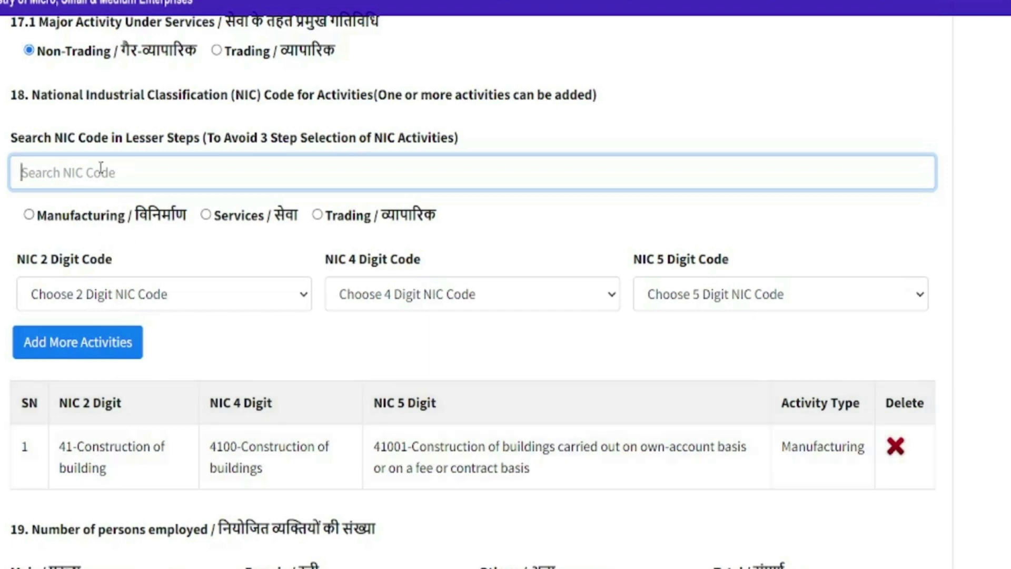
pyautogui.write('cont')
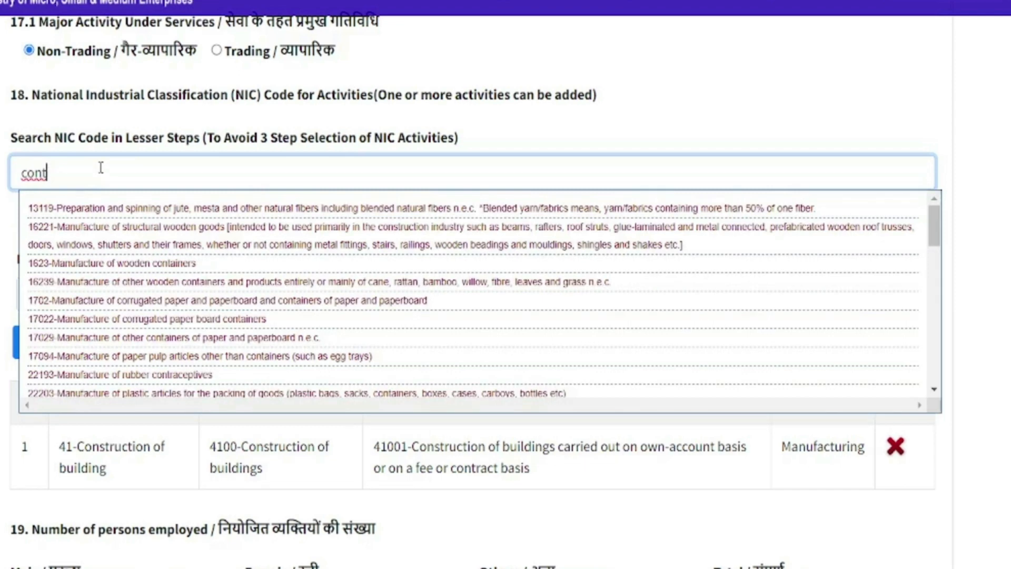
pyautogui.write('ra')
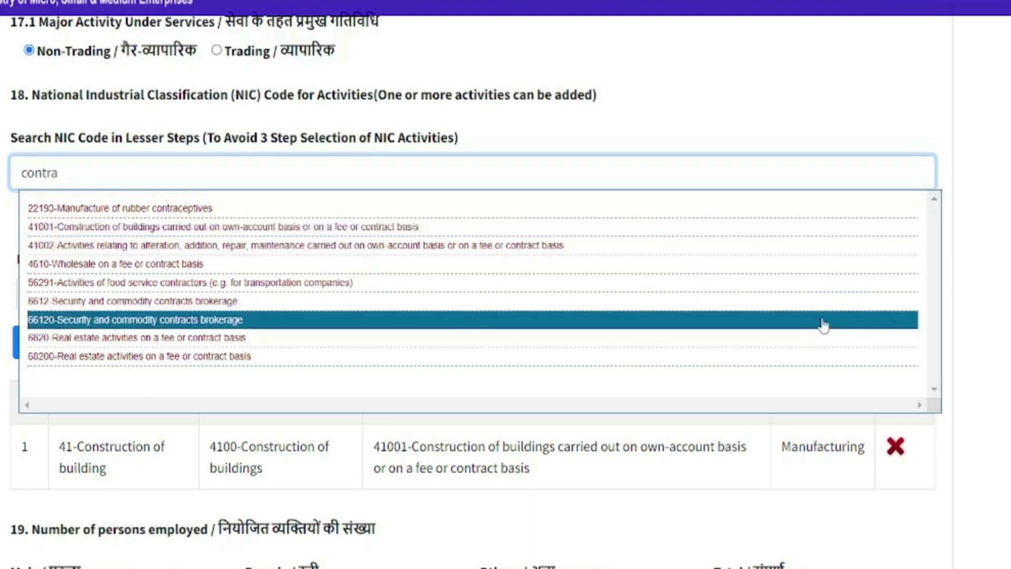
pyautogui.click(335, 460)
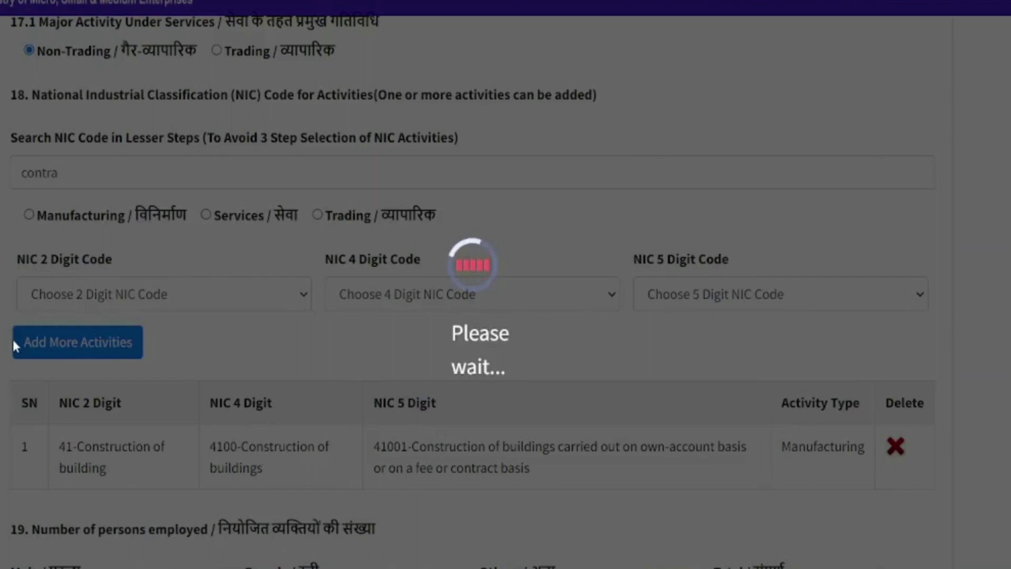
# Step: Examine the number of persons employed, the note on WDV and turnover data, and the Written Down Value field for 2021-22
pyautogui.scroll(-9, 806, 481)
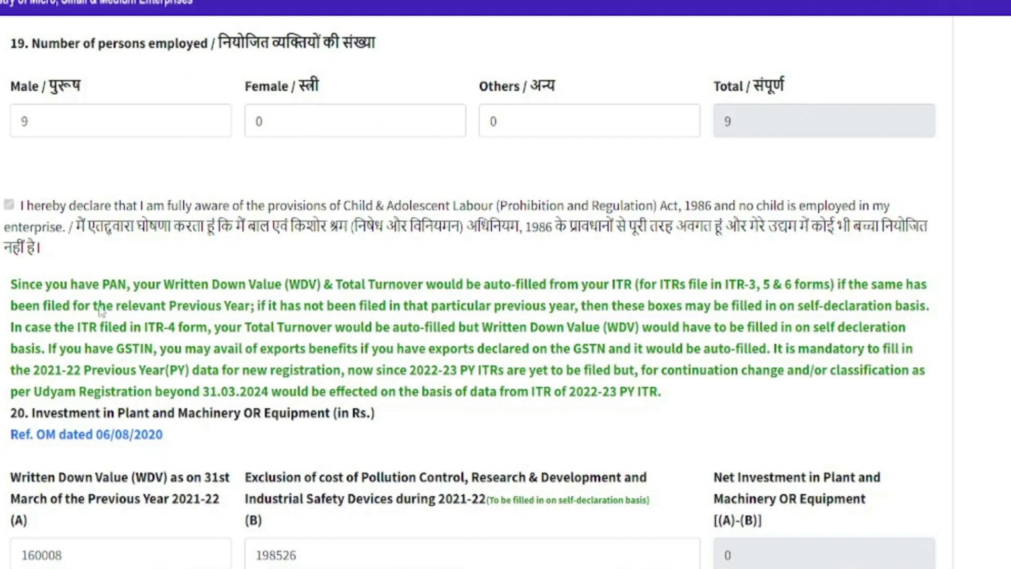
pyautogui.moveTo(698, 403); pyautogui.dragTo(480, 328)
pyautogui.click(694, 414)
pyautogui.moveTo(677, 396); pyautogui.dragTo(8, 292)
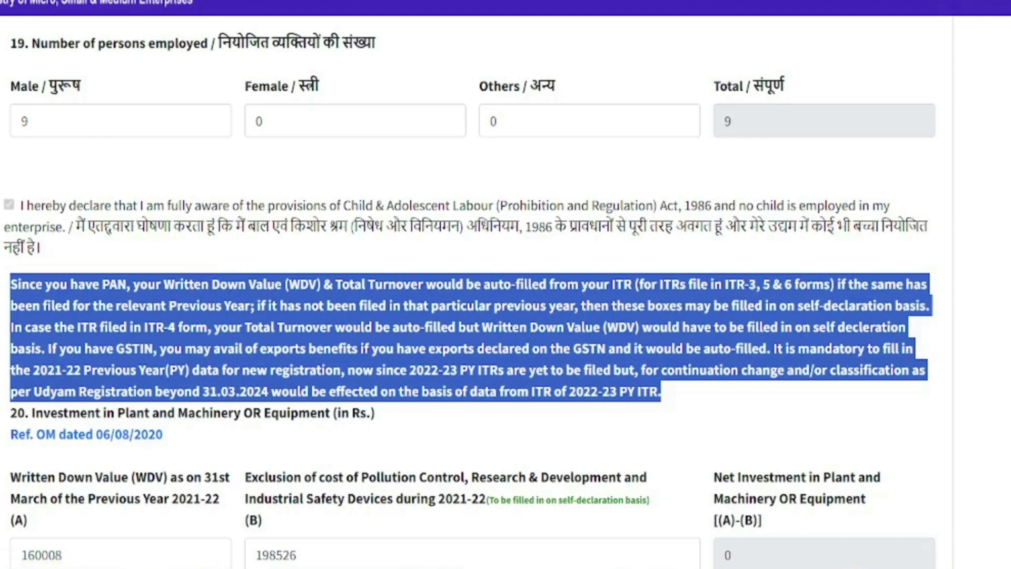
pyautogui.scroll(-4, 505, 284)
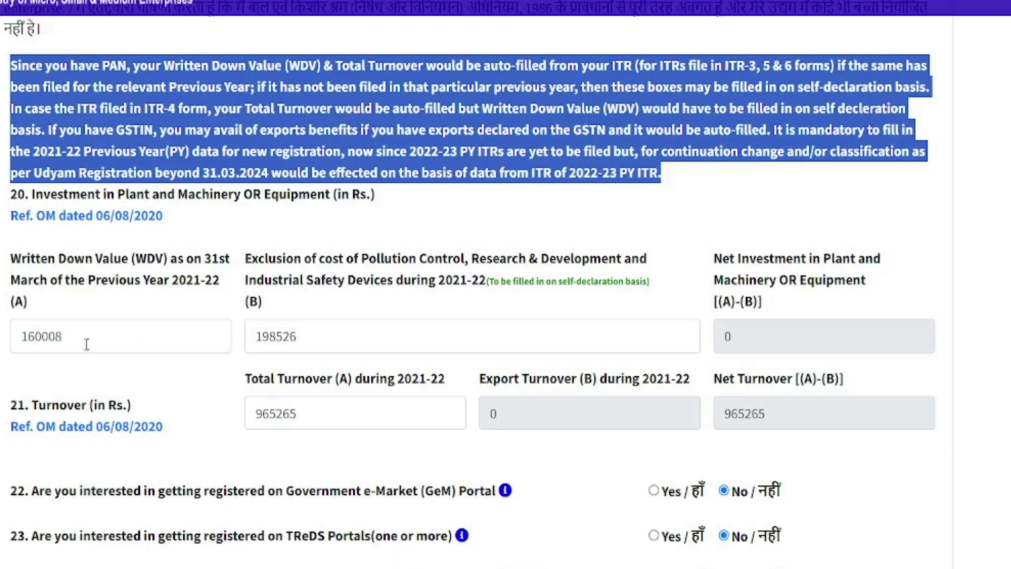
pyautogui.moveTo(38, 305); pyautogui.dragTo(1, 276)
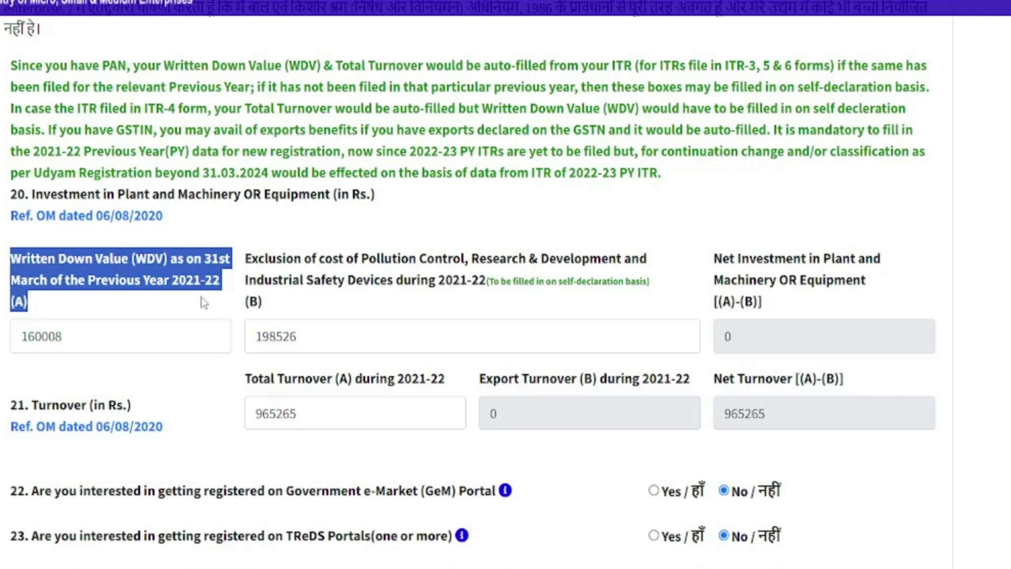
pyautogui.click(25, 323)
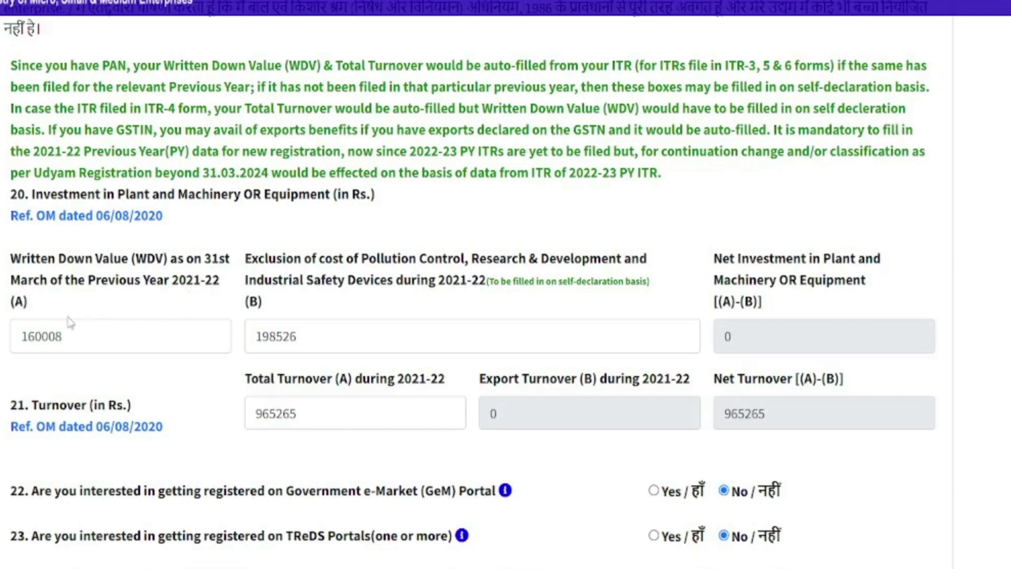
# Step: Examine the Written Down Value, exclusion cost and net investment fields, and the total and export turnover fields for 2021-22
pyautogui.click(87, 333)
pyautogui.moveTo(397, 303); pyautogui.dragTo(240, 271)
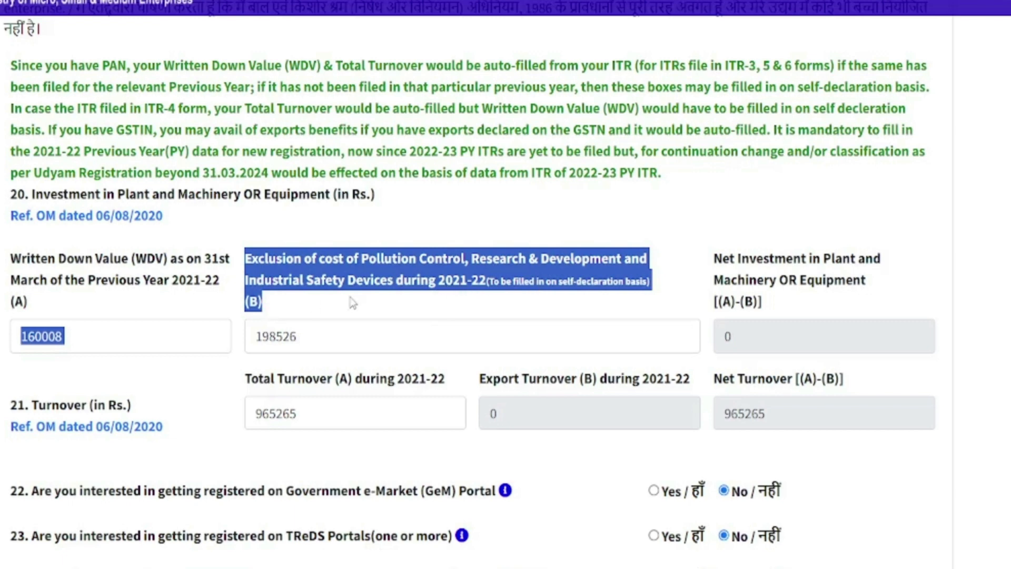
pyautogui.click(607, 300)
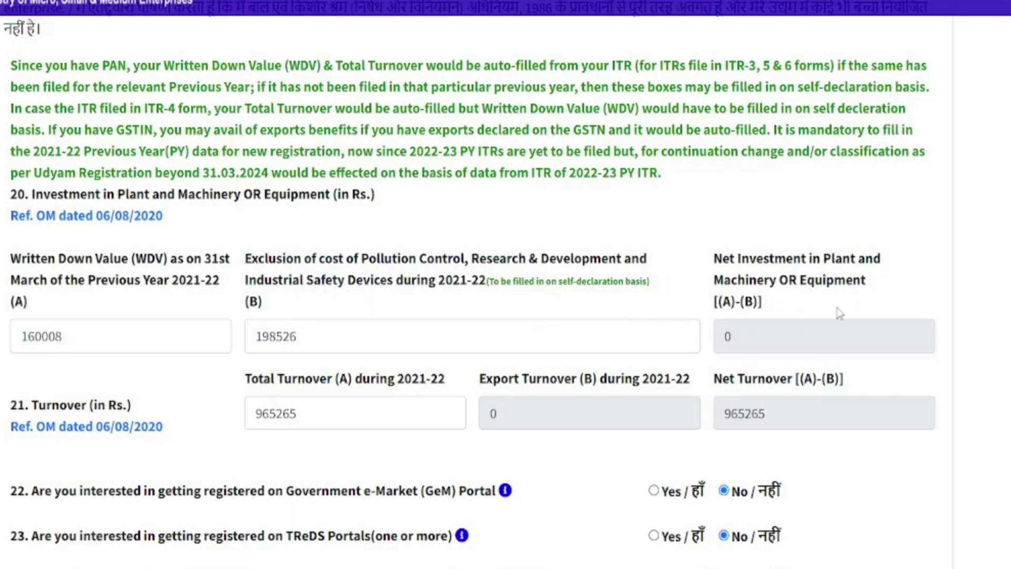
pyautogui.tripleClick(825, 287)
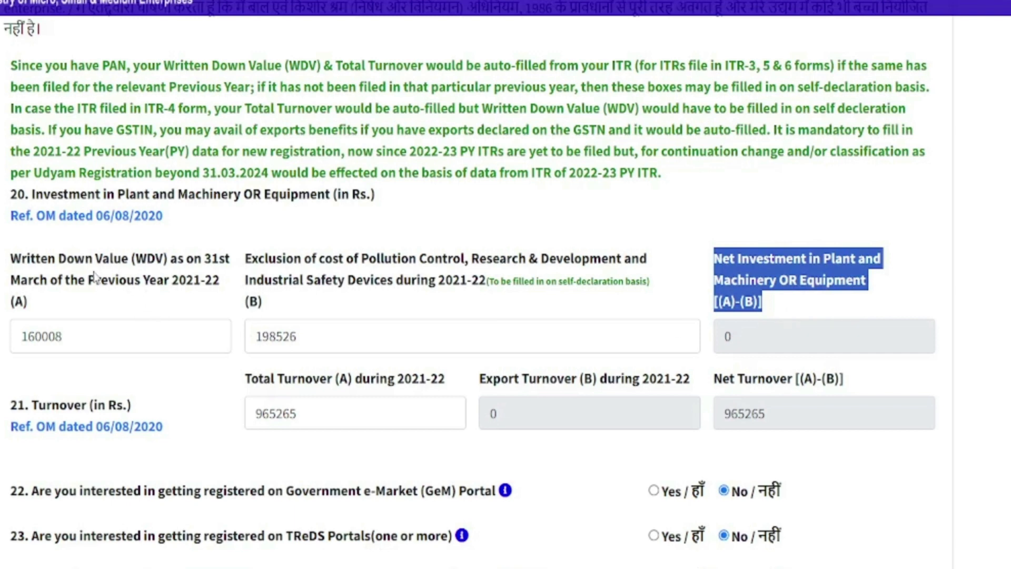
pyautogui.click(54, 285)
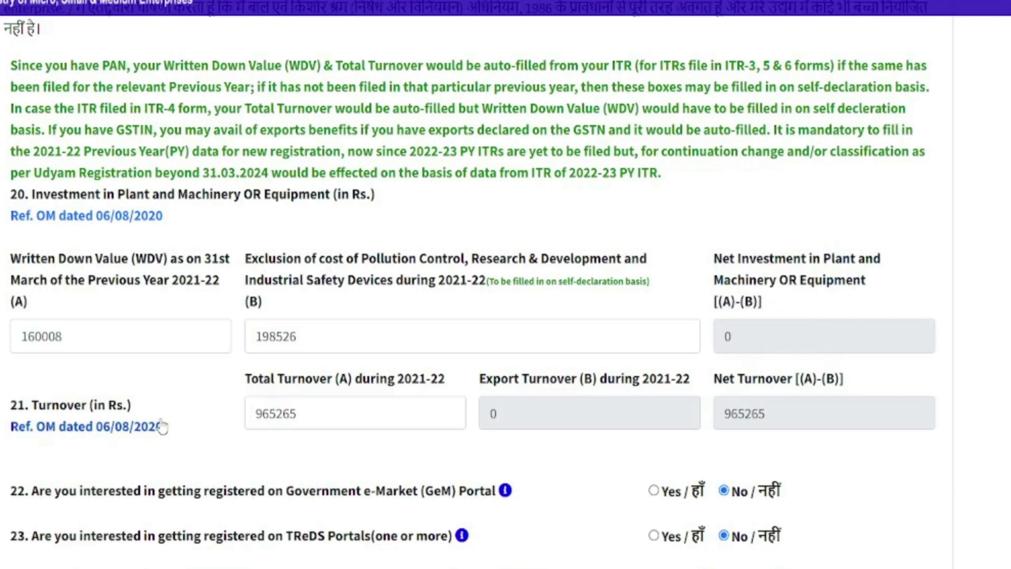
pyautogui.click(296, 411)
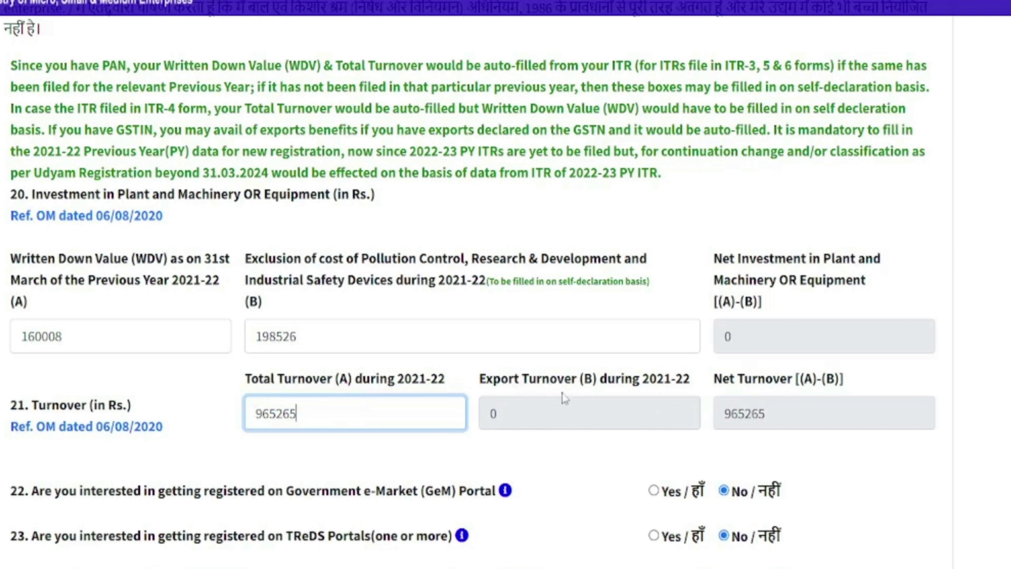
pyautogui.click(518, 417)
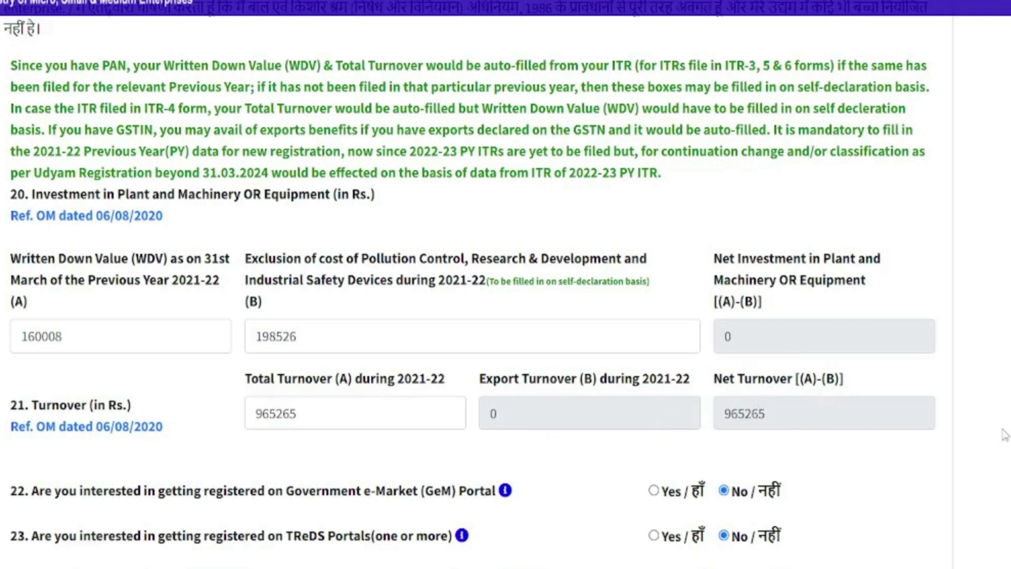
# Step: Answer Yes to registering on the National Career Service (NCS) Portal and review the NSIC B2B and free .IN domain questions
pyautogui.scroll(-5, 936, 330)
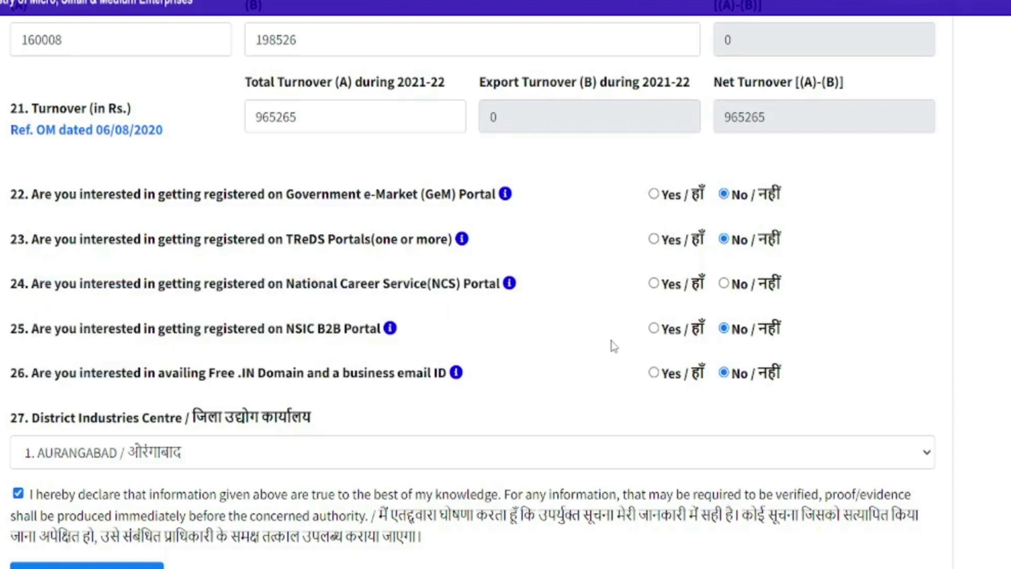
pyautogui.moveTo(390, 328)
pyautogui.moveTo(259, 380)
pyautogui.moveTo(341, 372)
# Step: Submit the completed registration form to request the final OTP and confirm the submission
pyautogui.scroll(-4, 387, 458)
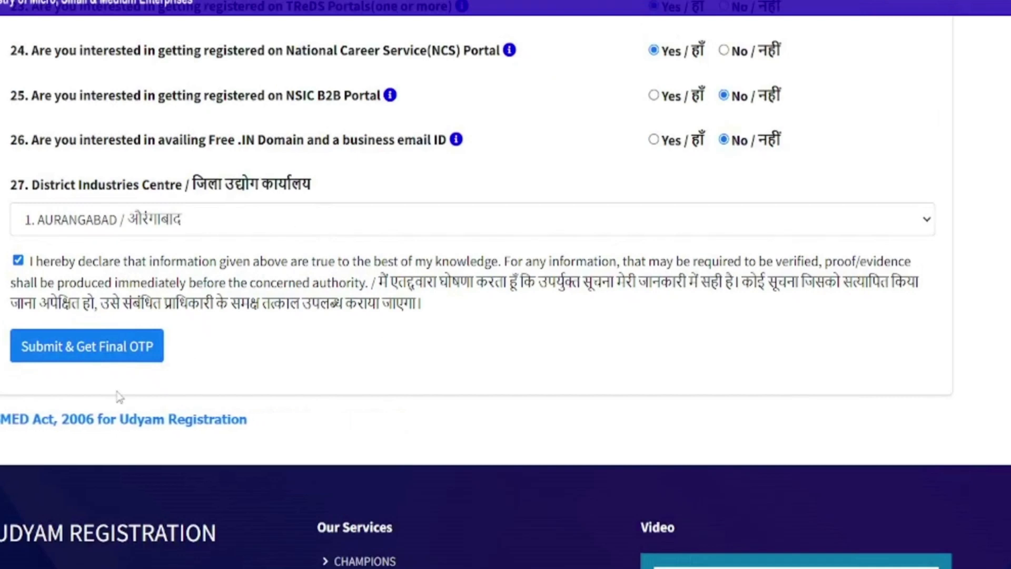
pyautogui.click(108, 350)
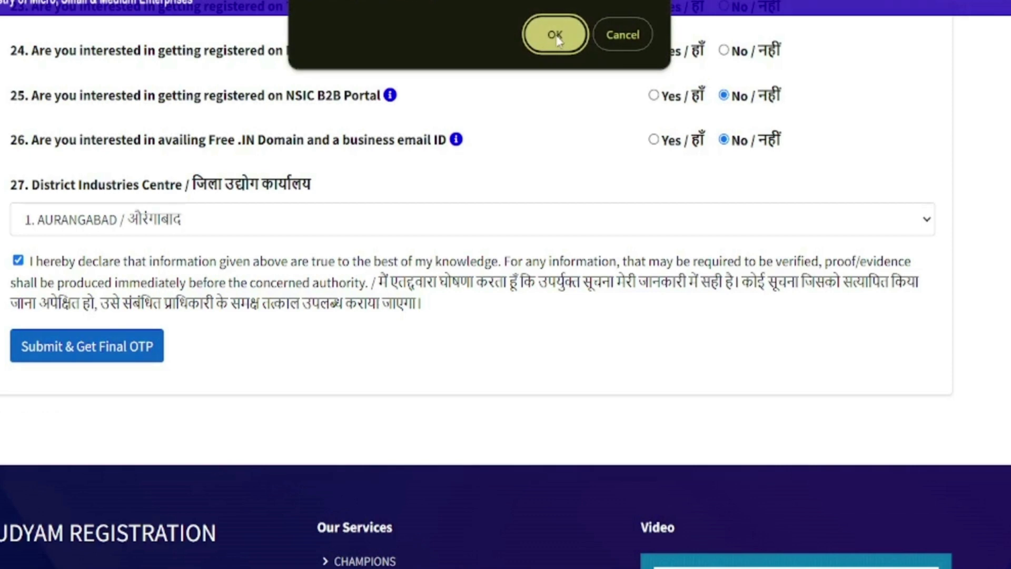
pyautogui.click(555, 36)
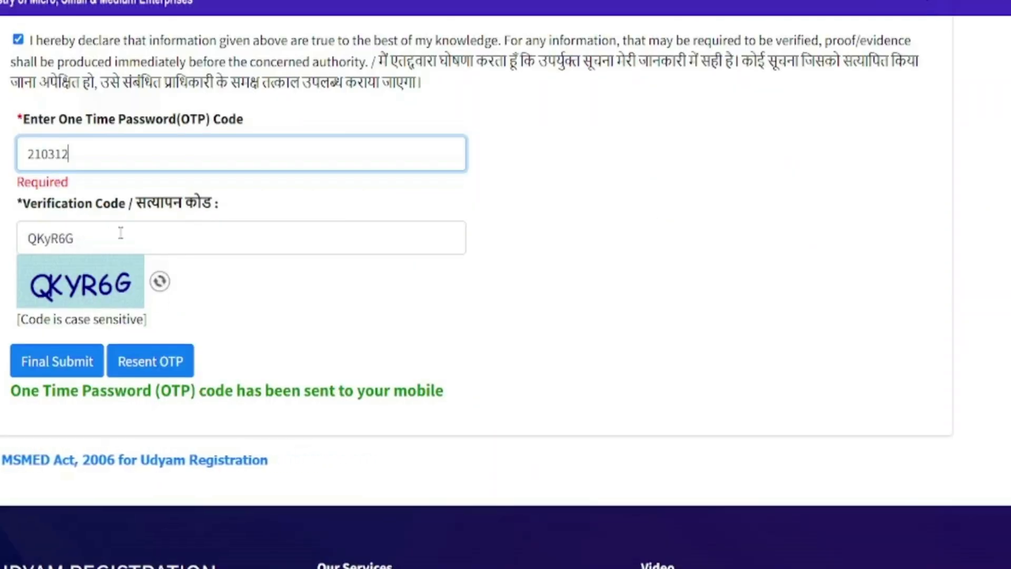
# Step: Check the one-time password and verification code fields, and make and confirm the final submission of the registration
pyautogui.click(108, 240)
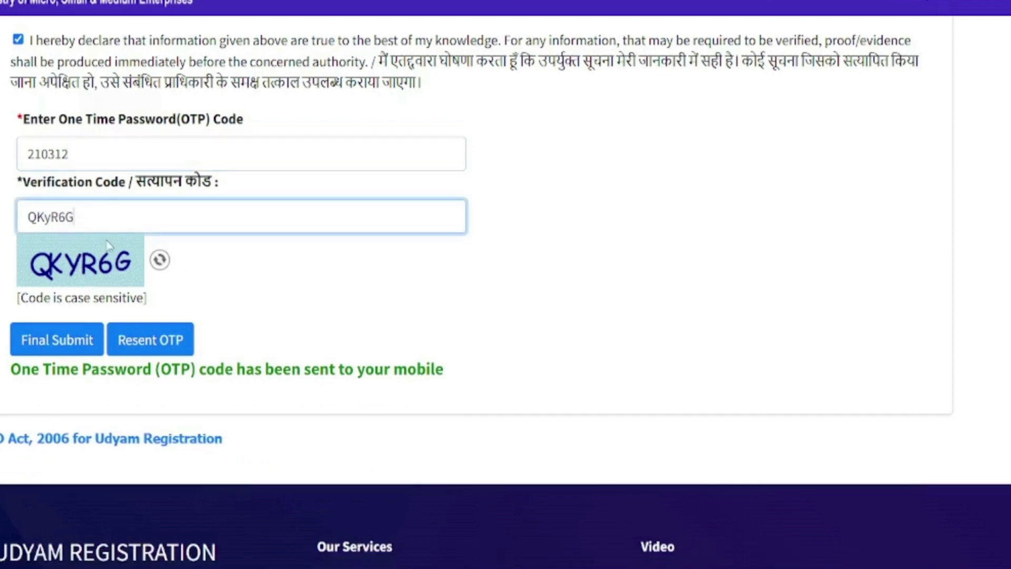
pyautogui.click(94, 154)
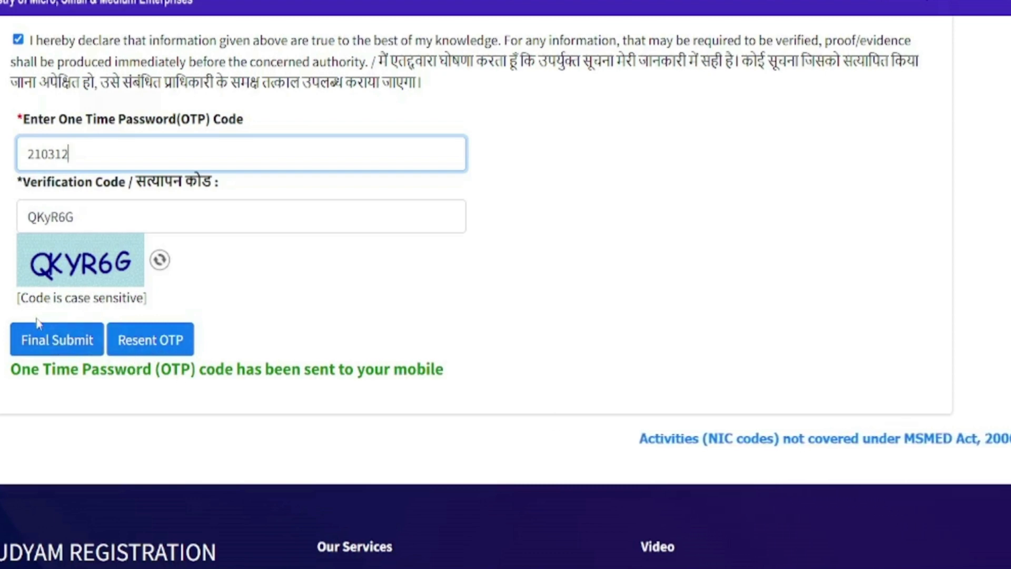
pyautogui.click(59, 341)
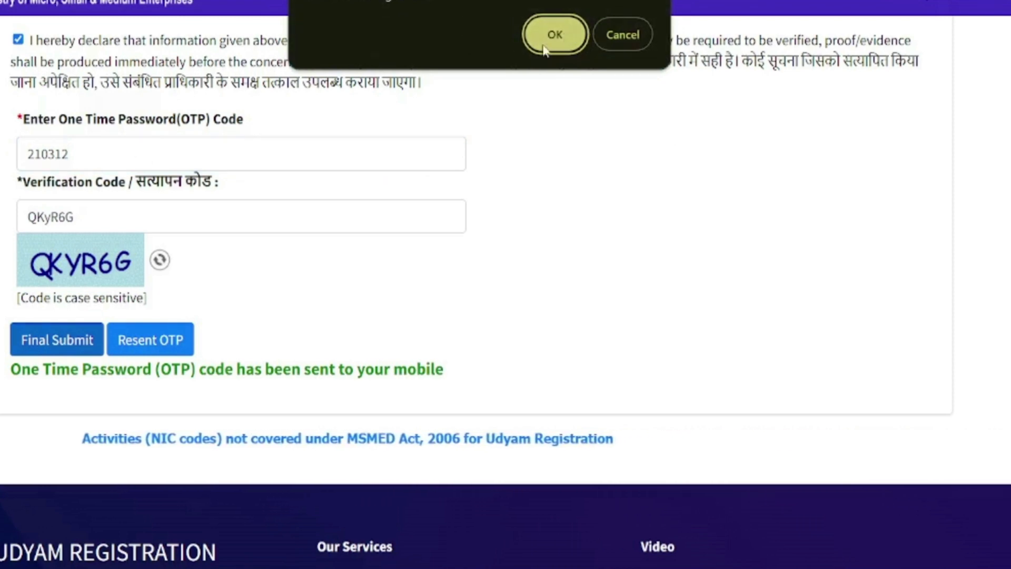
pyautogui.click(558, 35)
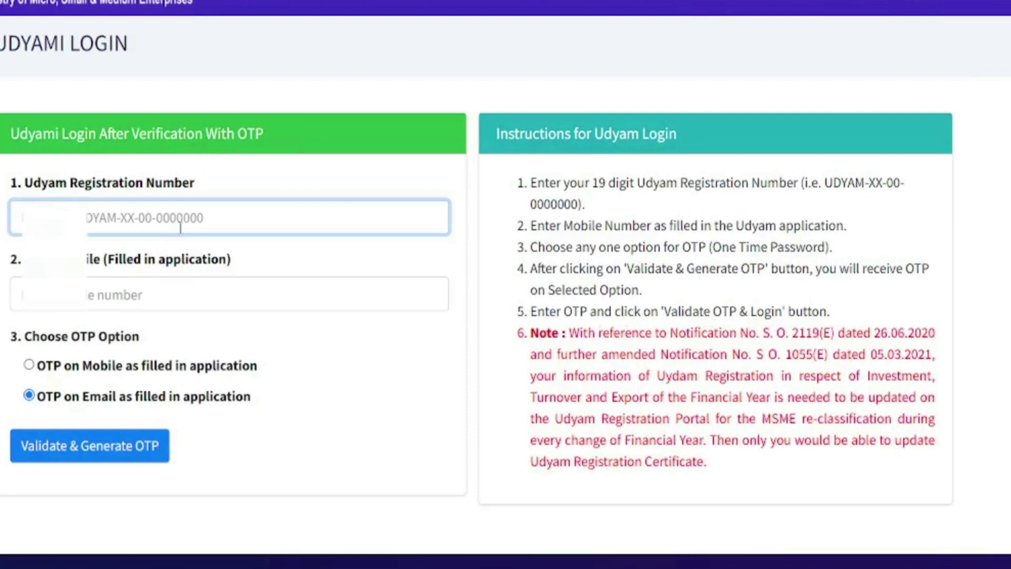
# Step: Enter the Udyam registration number in the Udyami login form and activate the mobile number field
pyautogui.hotkey('ctrl', 'v')
pyautogui.click(132, 305)
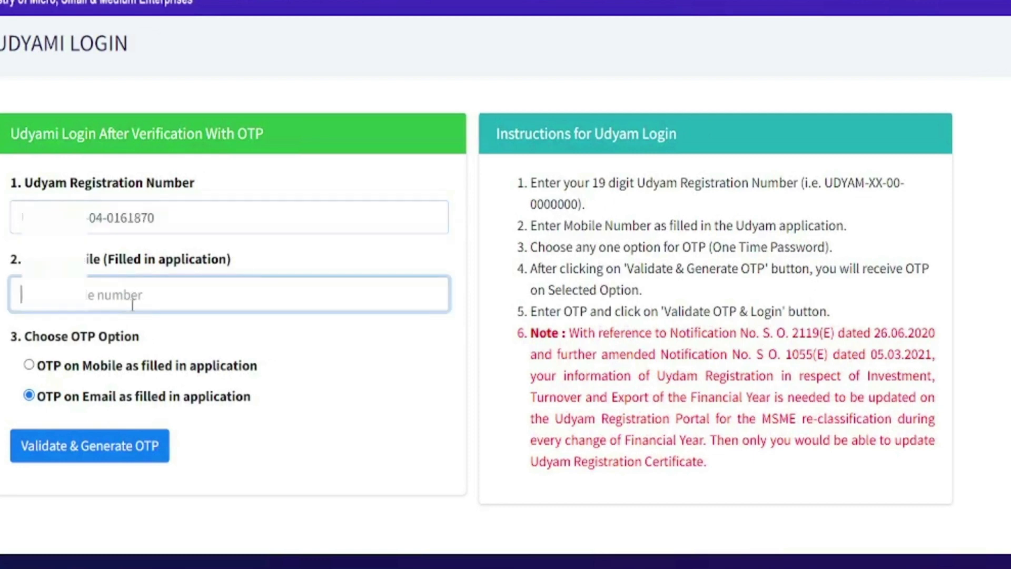